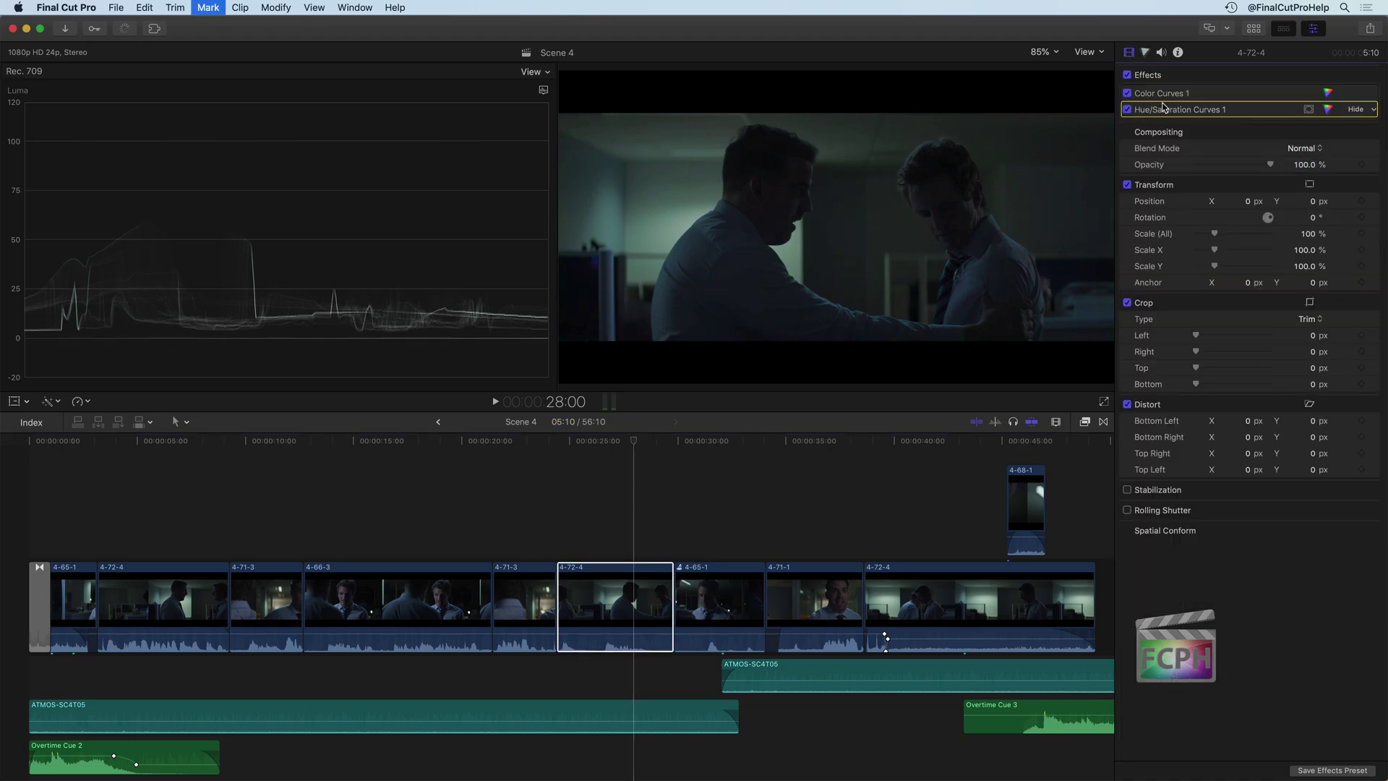
# Delete the Hue/Saturation Curves and Color Curves effects from clip 4-72-4
pyautogui.press('Delete')
pyautogui.click(1162, 93)
pyautogui.press('Delete')
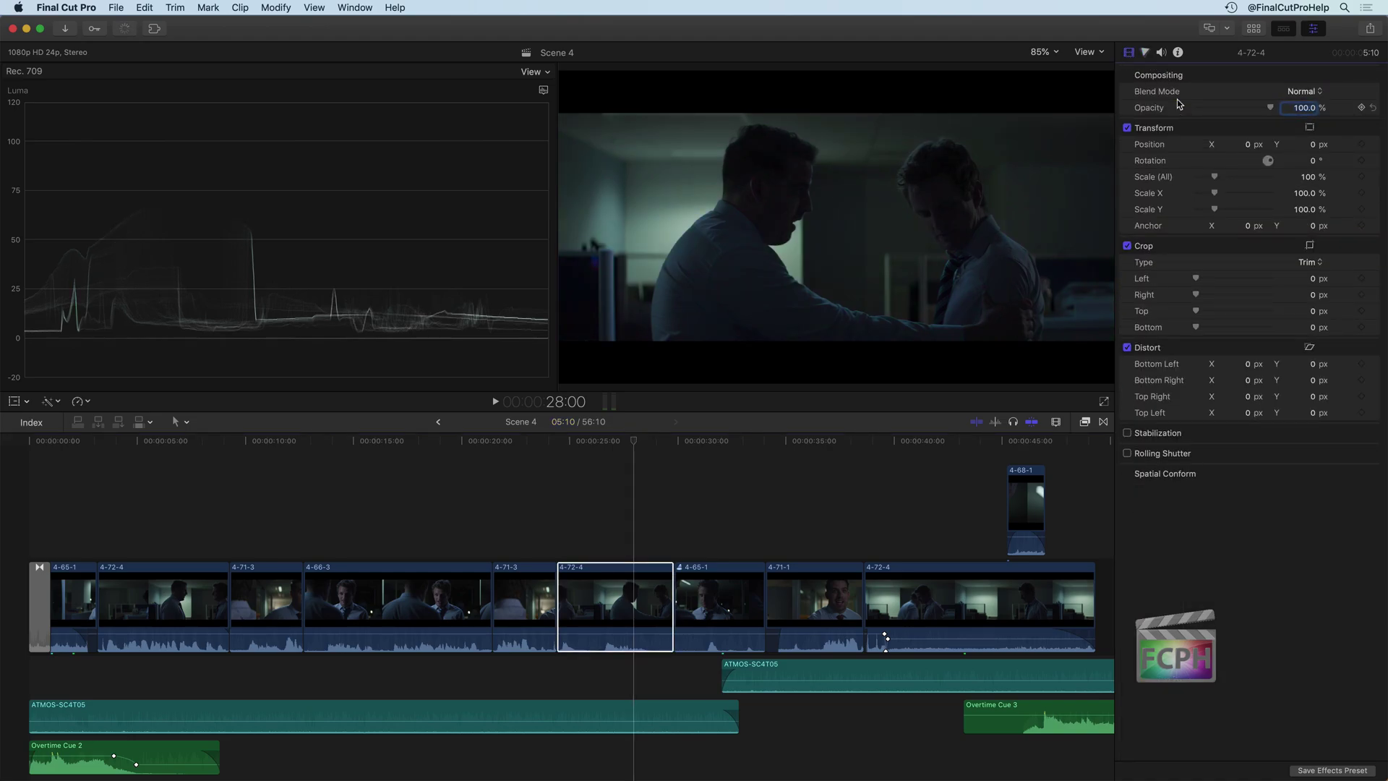
# Switch the inspector to its half-height layout so the timeline spans the full window width
pyautogui.click(628, 582)
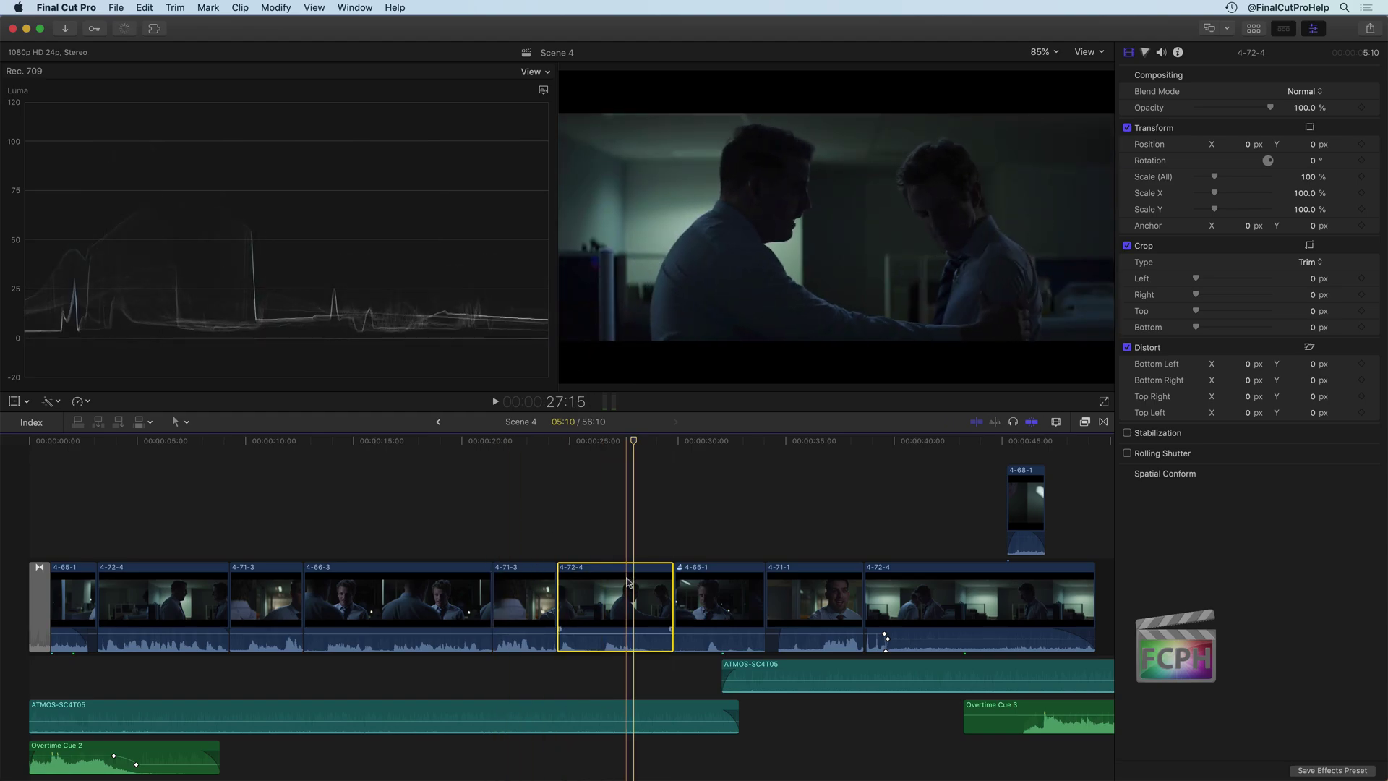
pyautogui.click(629, 530)
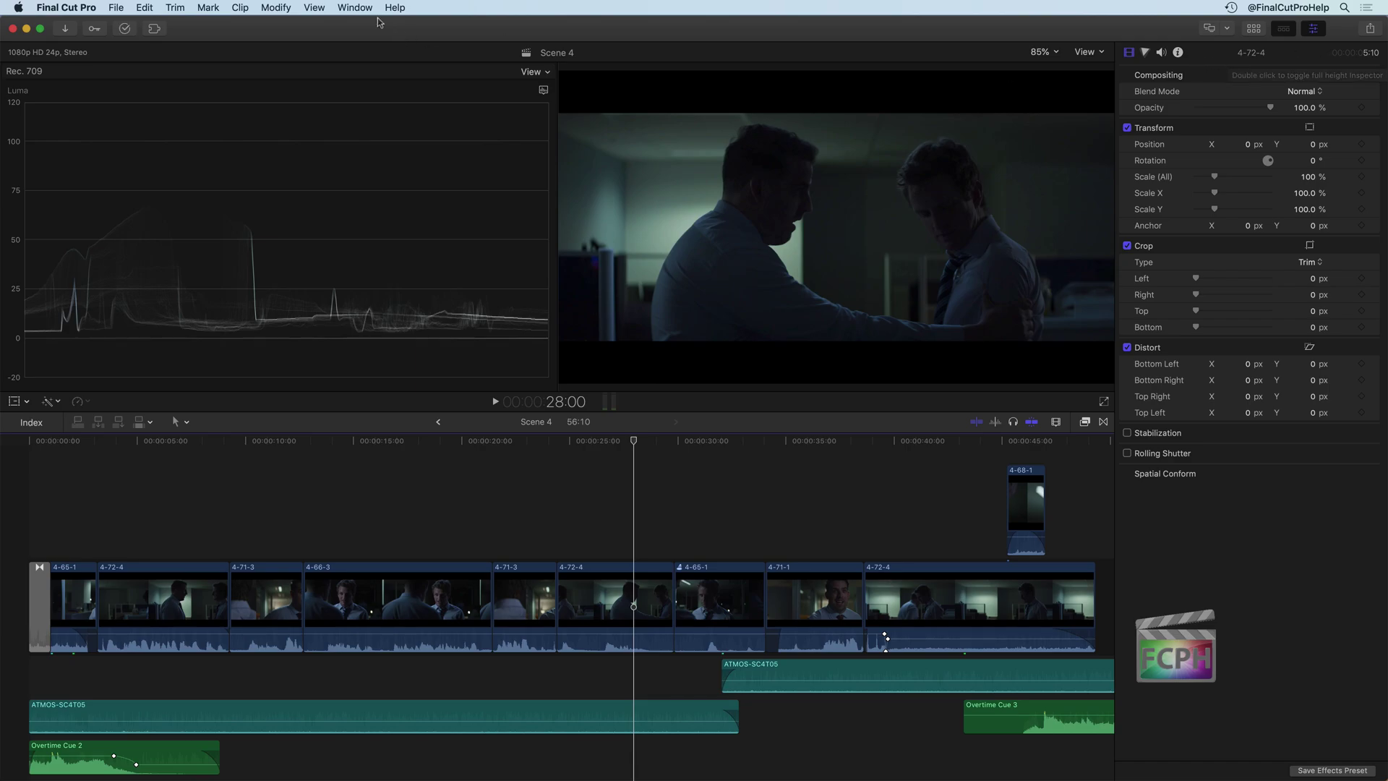
pyautogui.click(313, 8)
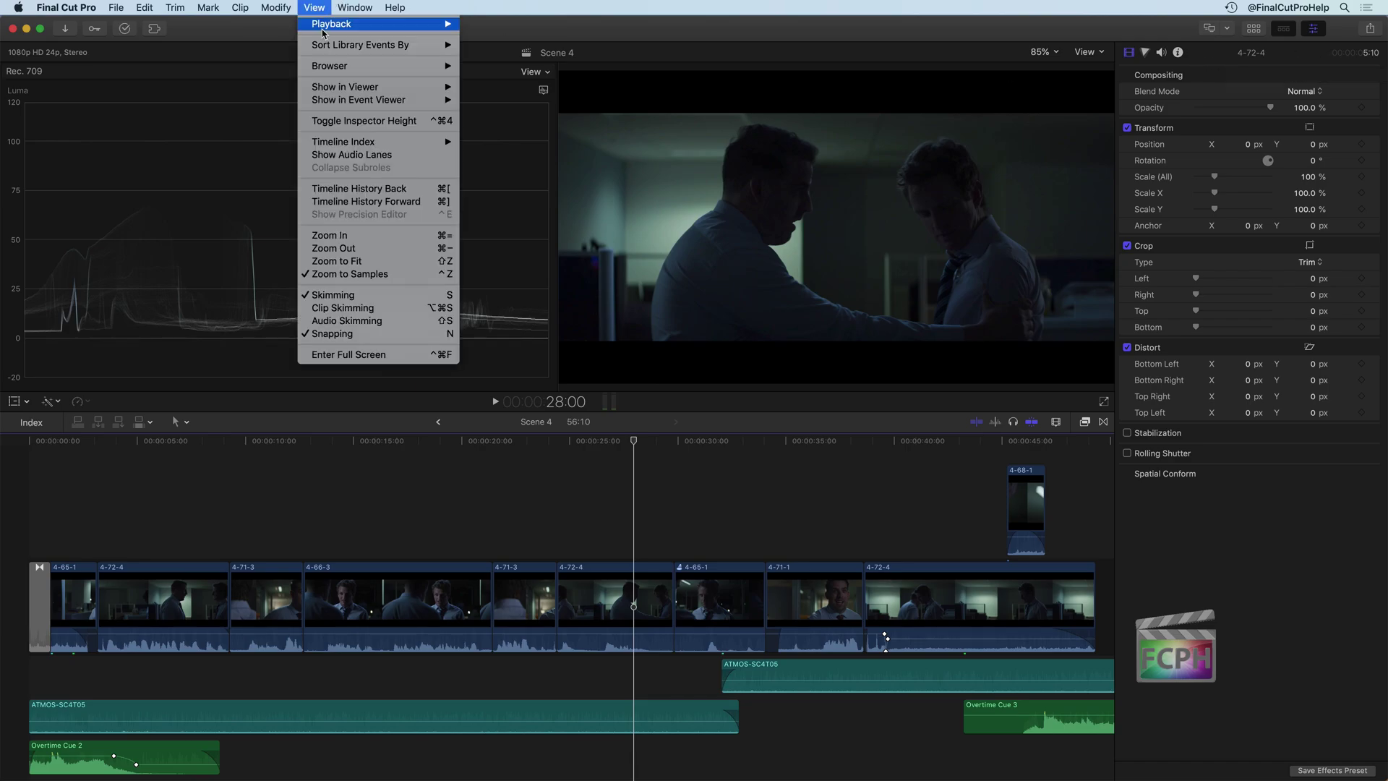
pyautogui.click(344, 120)
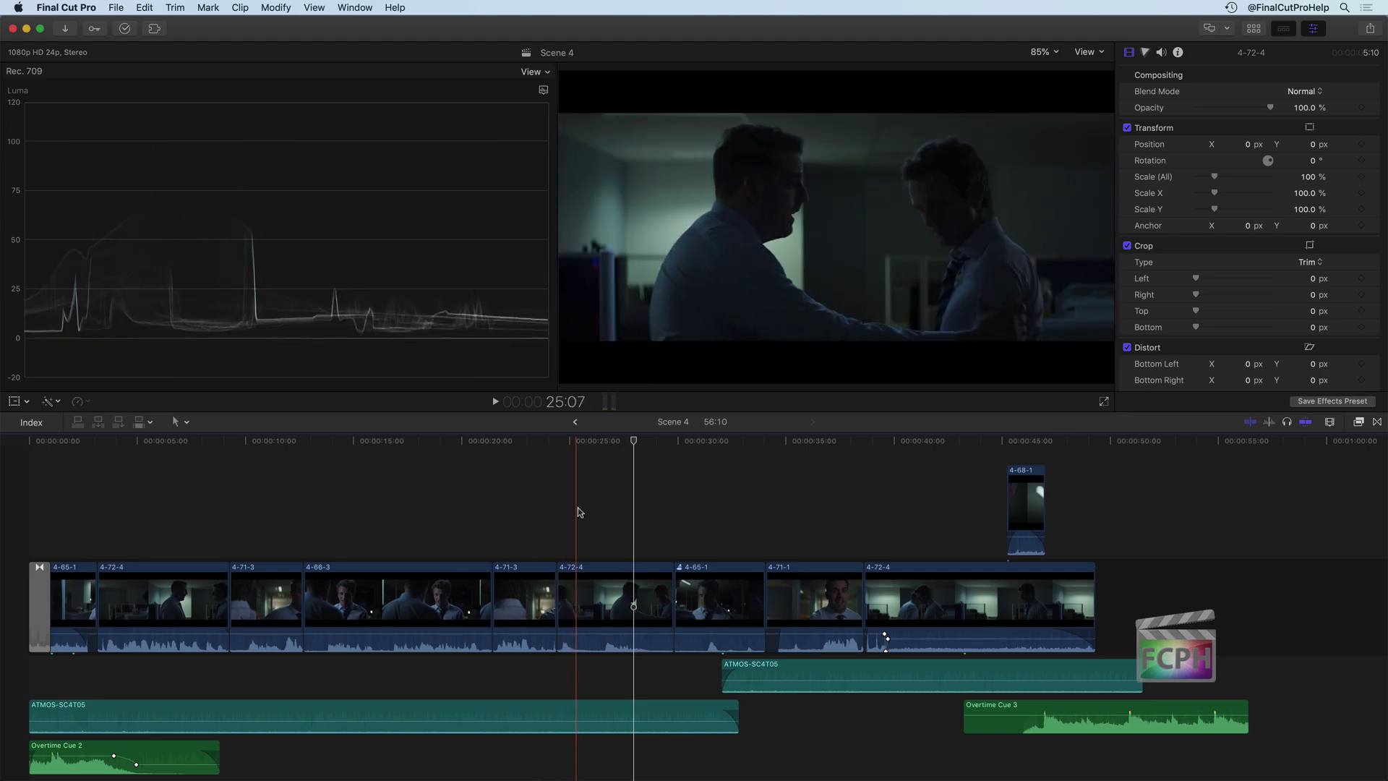
# Select all ten timeline clips and apply automatic Balance Color from the Enhancements menu
pyautogui.moveTo(1234, 621); pyautogui.dragTo(79, 526)
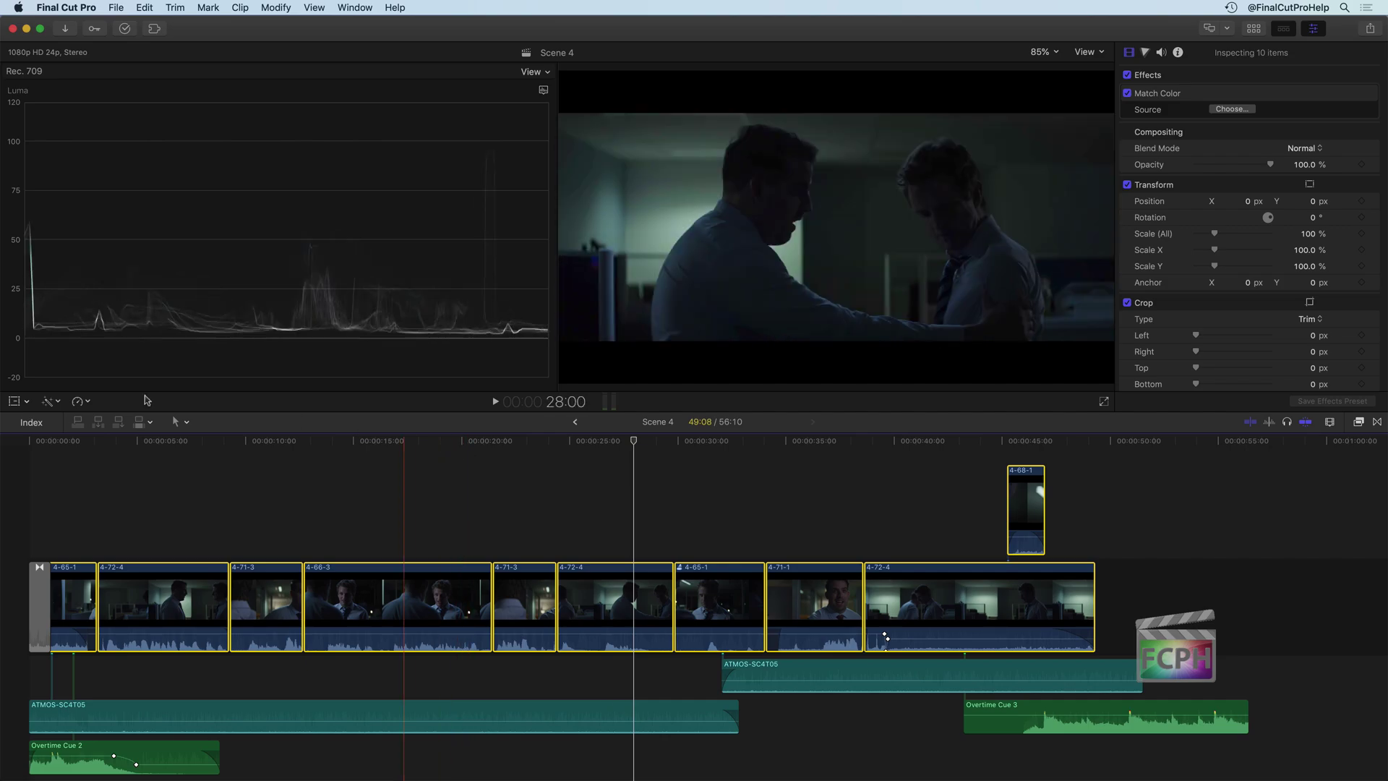
pyautogui.click(47, 401)
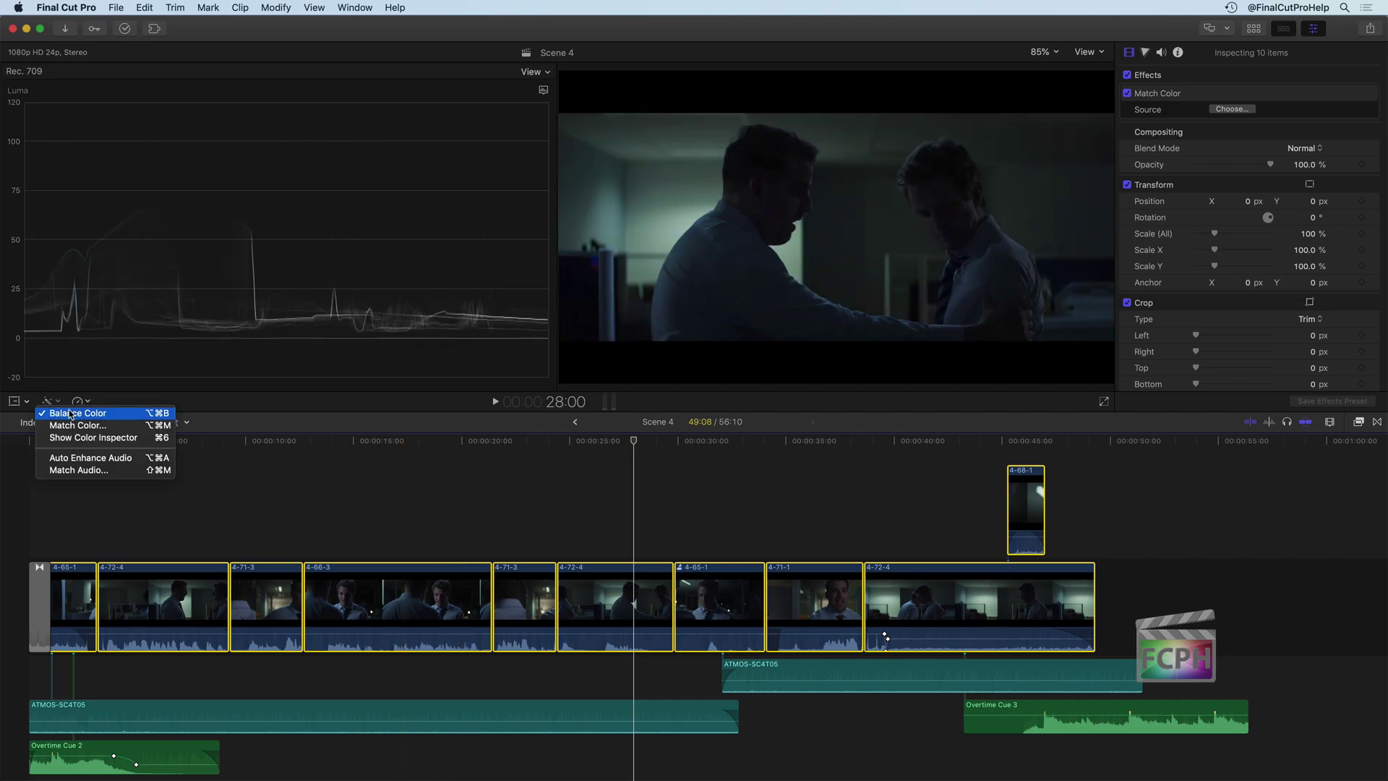
pyautogui.click(72, 415)
pyautogui.click(51, 402)
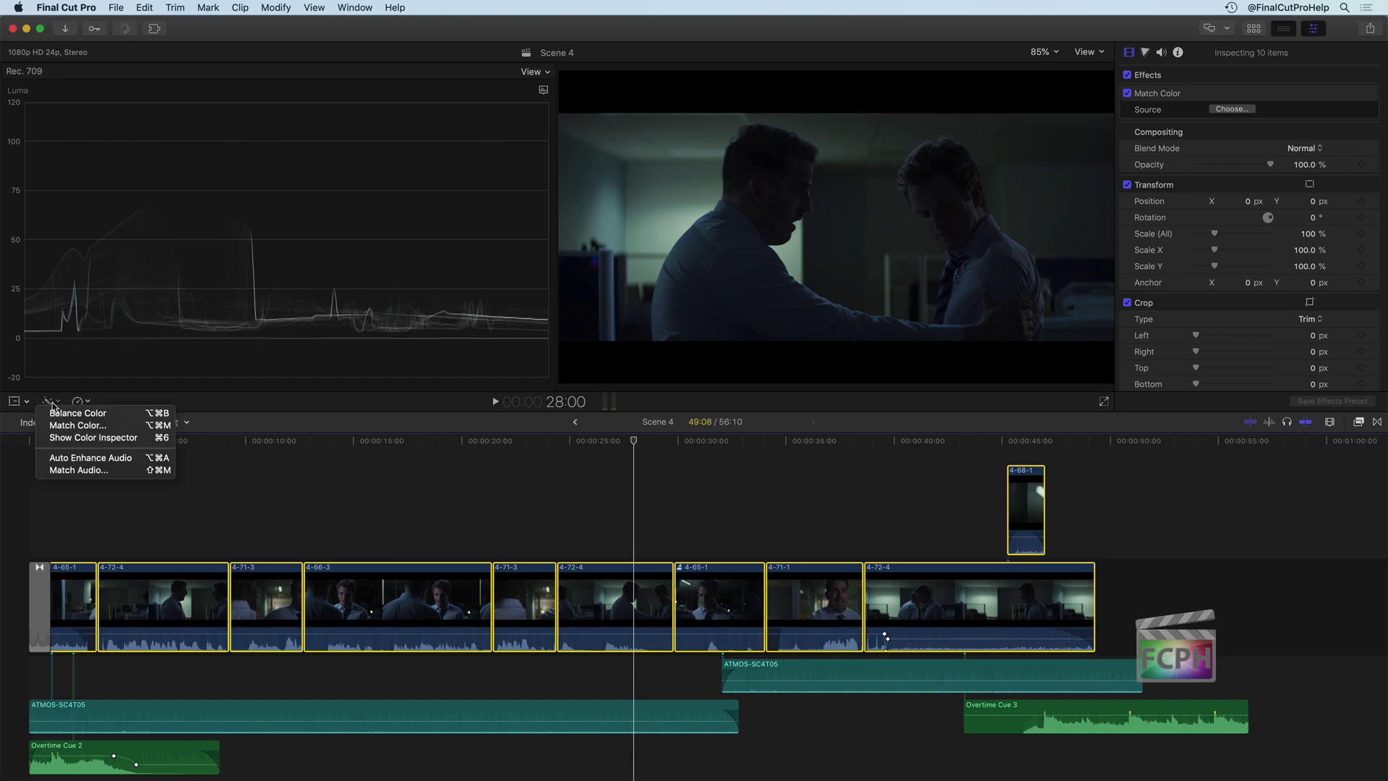
pyautogui.click(66, 415)
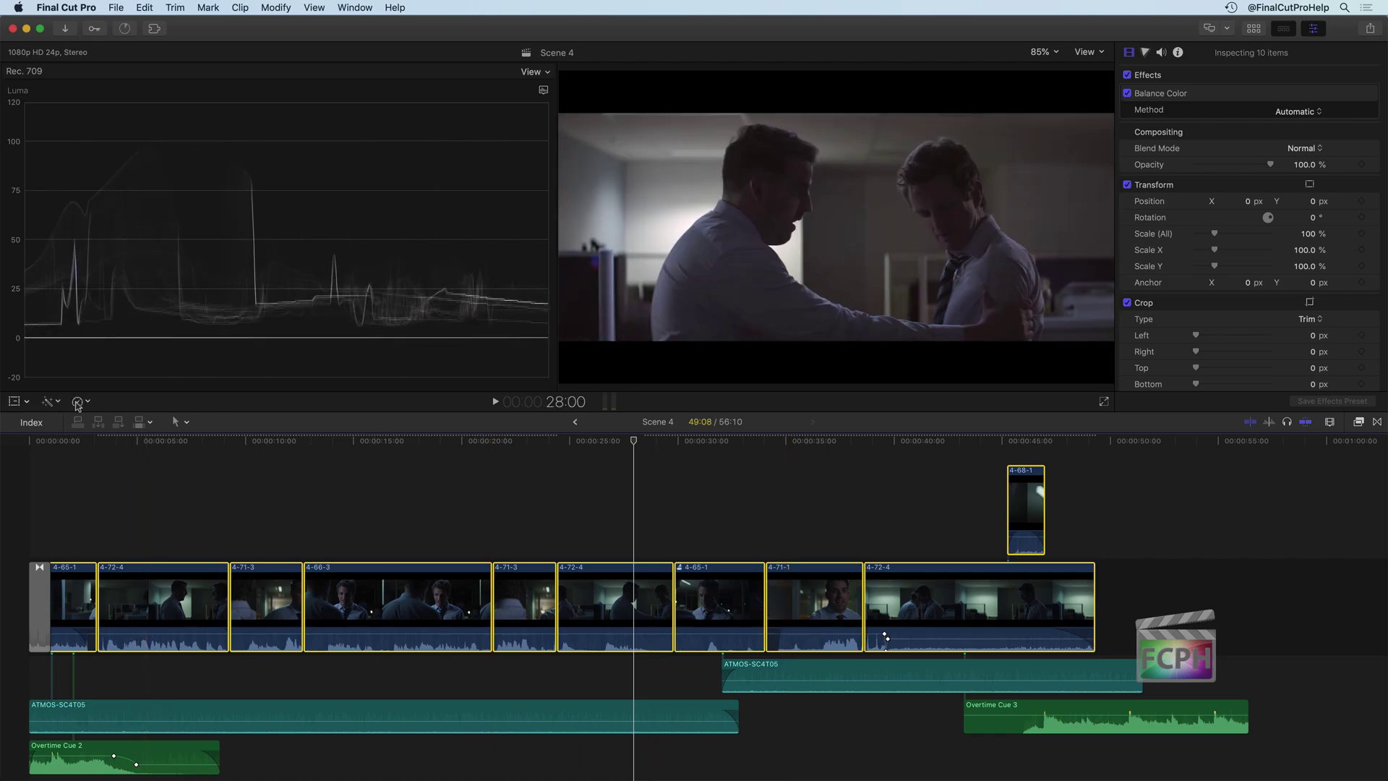
# Undo the color balance and turn the selected clips into a compound clip named 'Scene 4 Comp'
pyautogui.press('super+z')
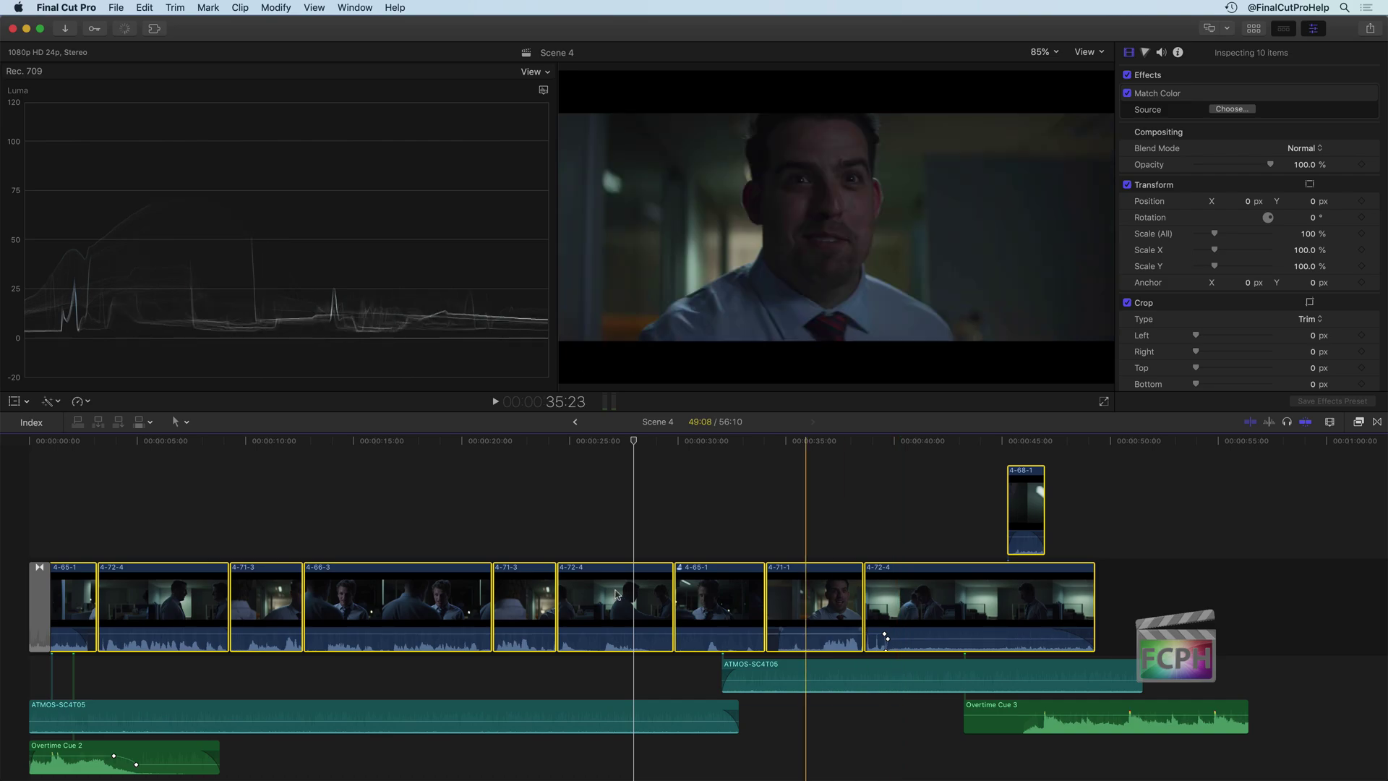
pyautogui.rightClick(385, 589)
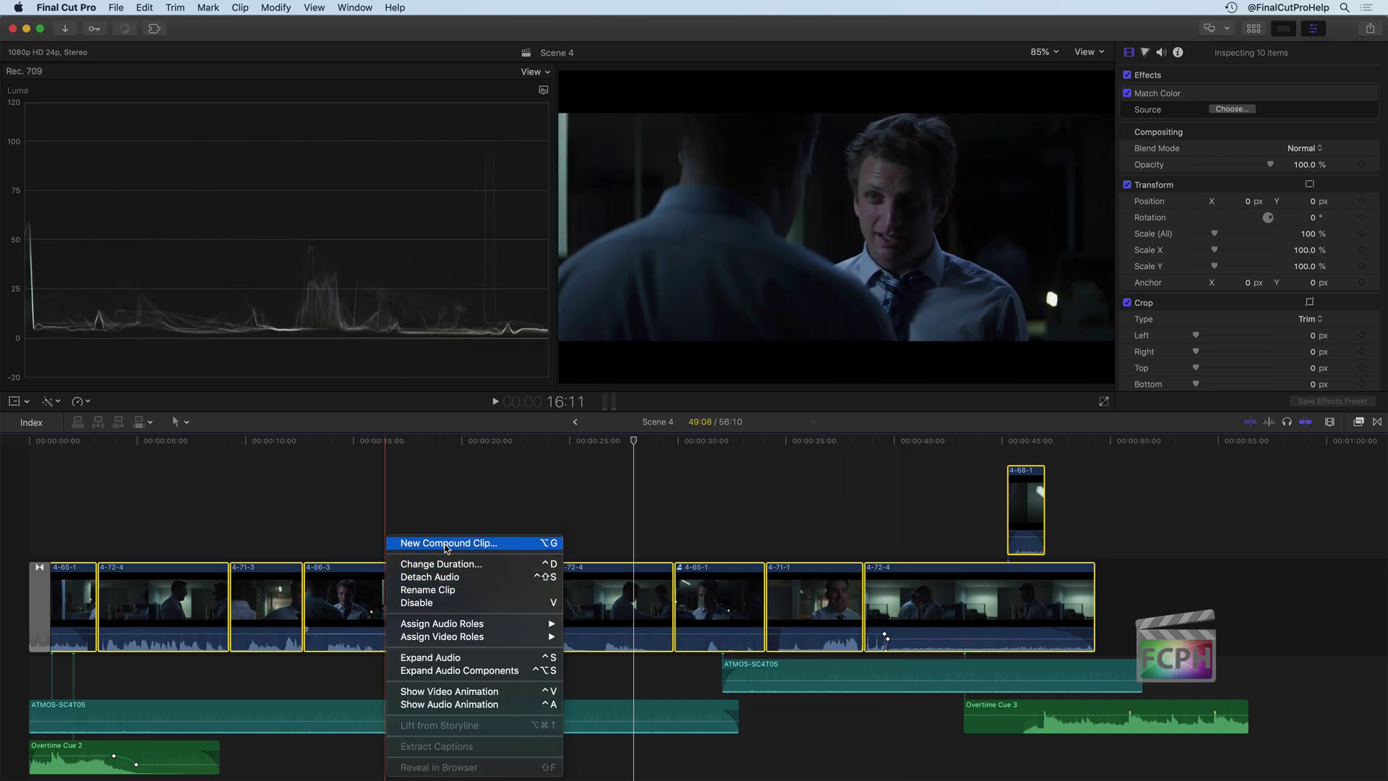
pyautogui.click(554, 546)
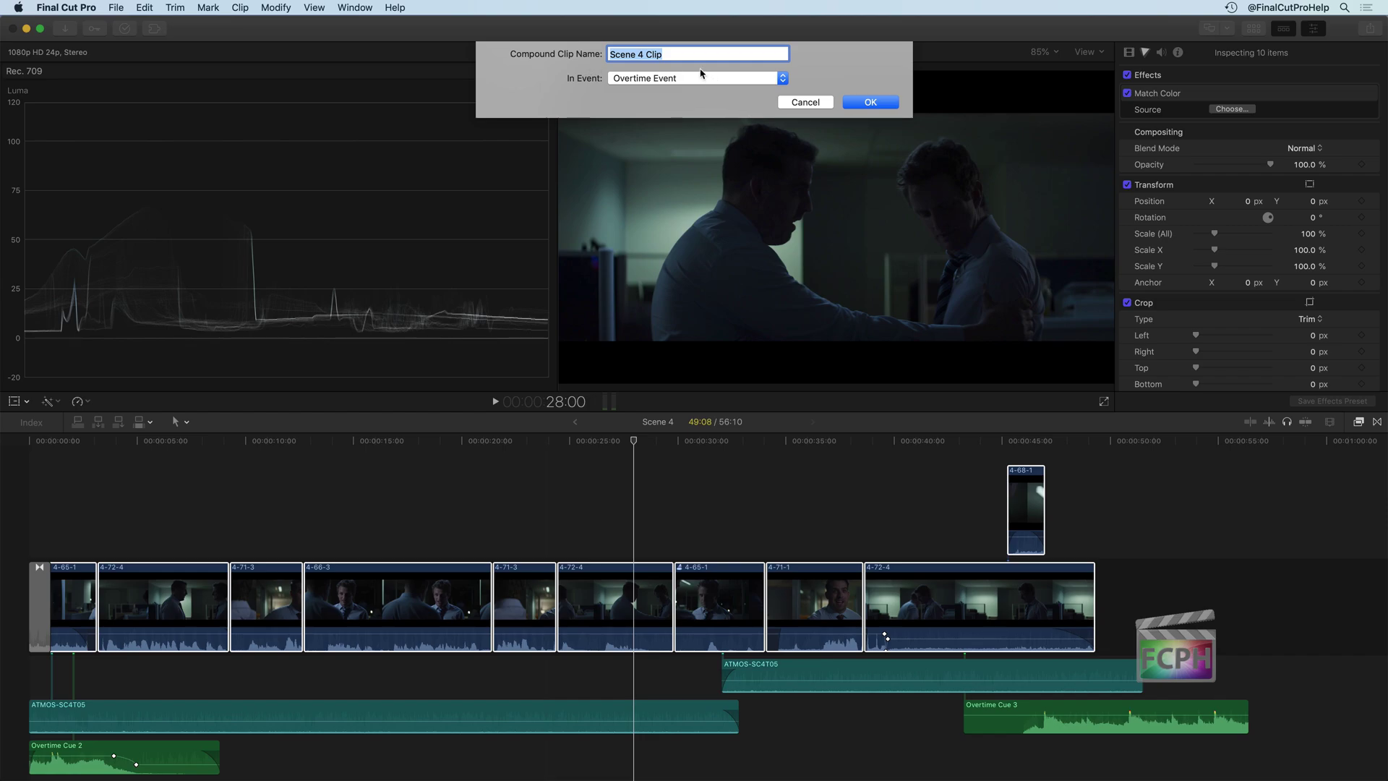
pyautogui.write('Scene 4 Com')
pyautogui.click(882, 105)
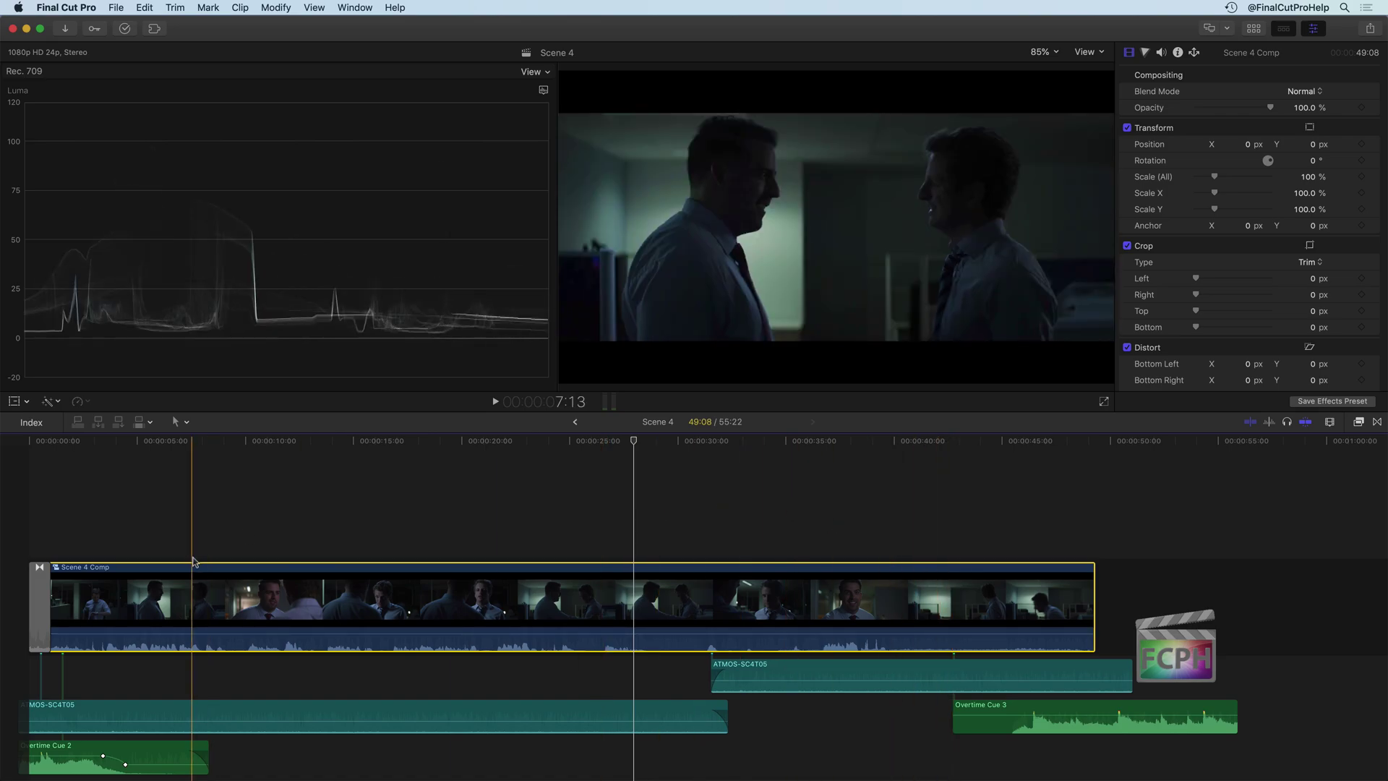
pyautogui.doubleClick(164, 583)
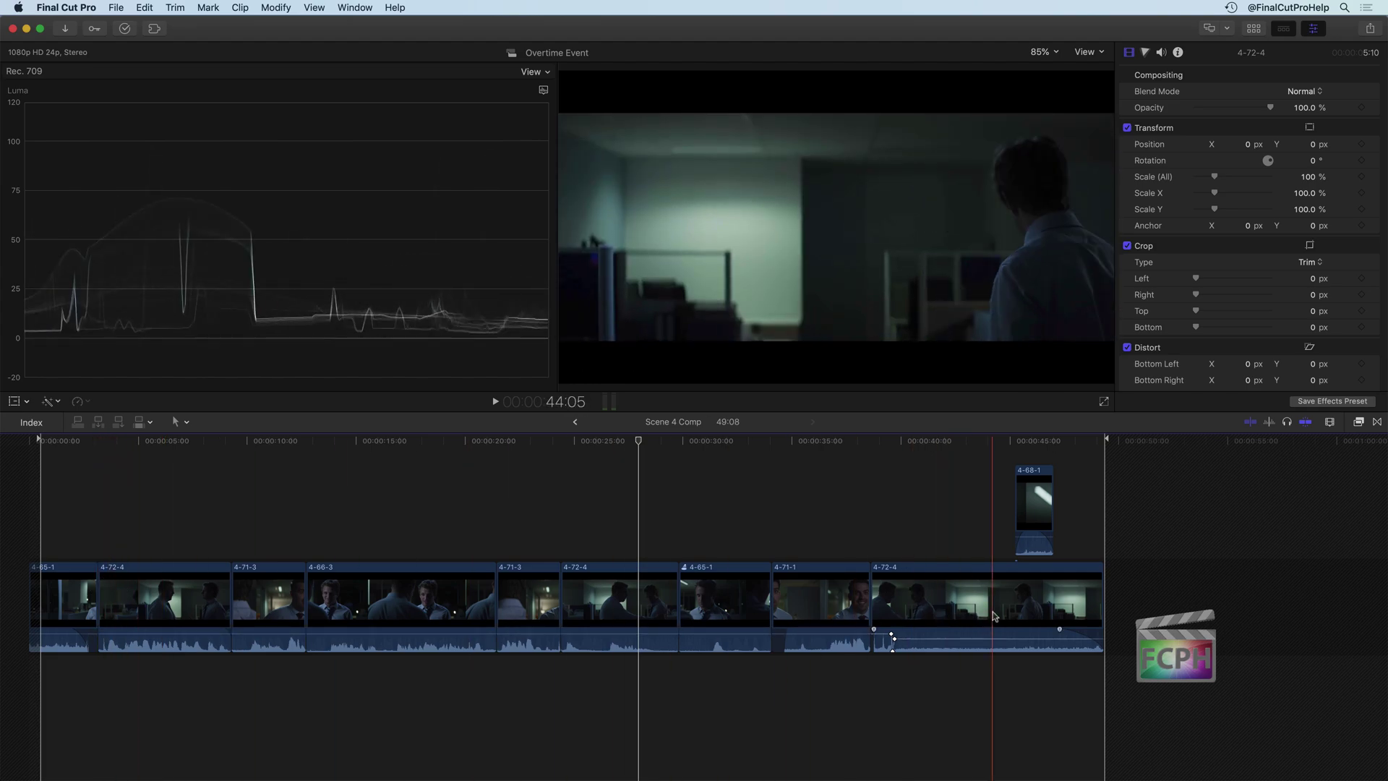
pyautogui.click(400, 605)
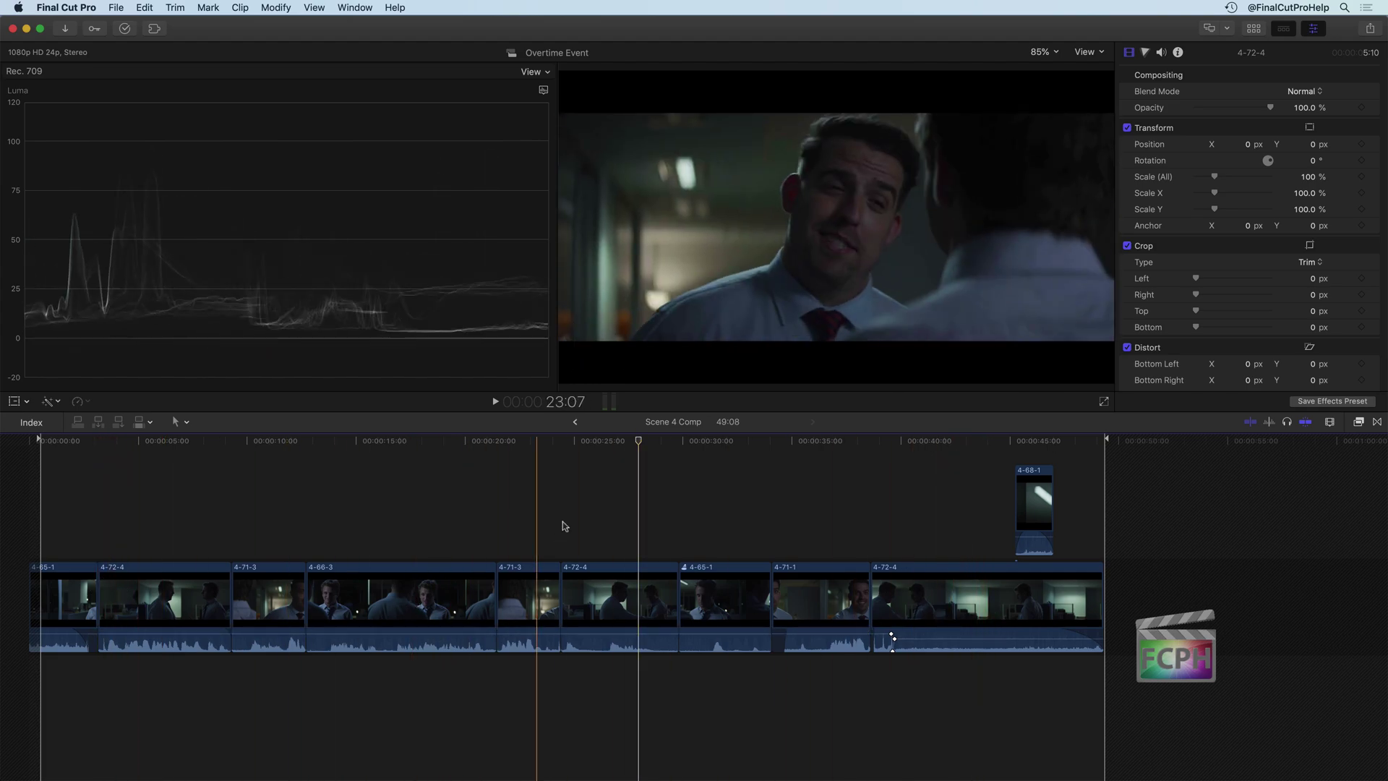
pyautogui.click(575, 422)
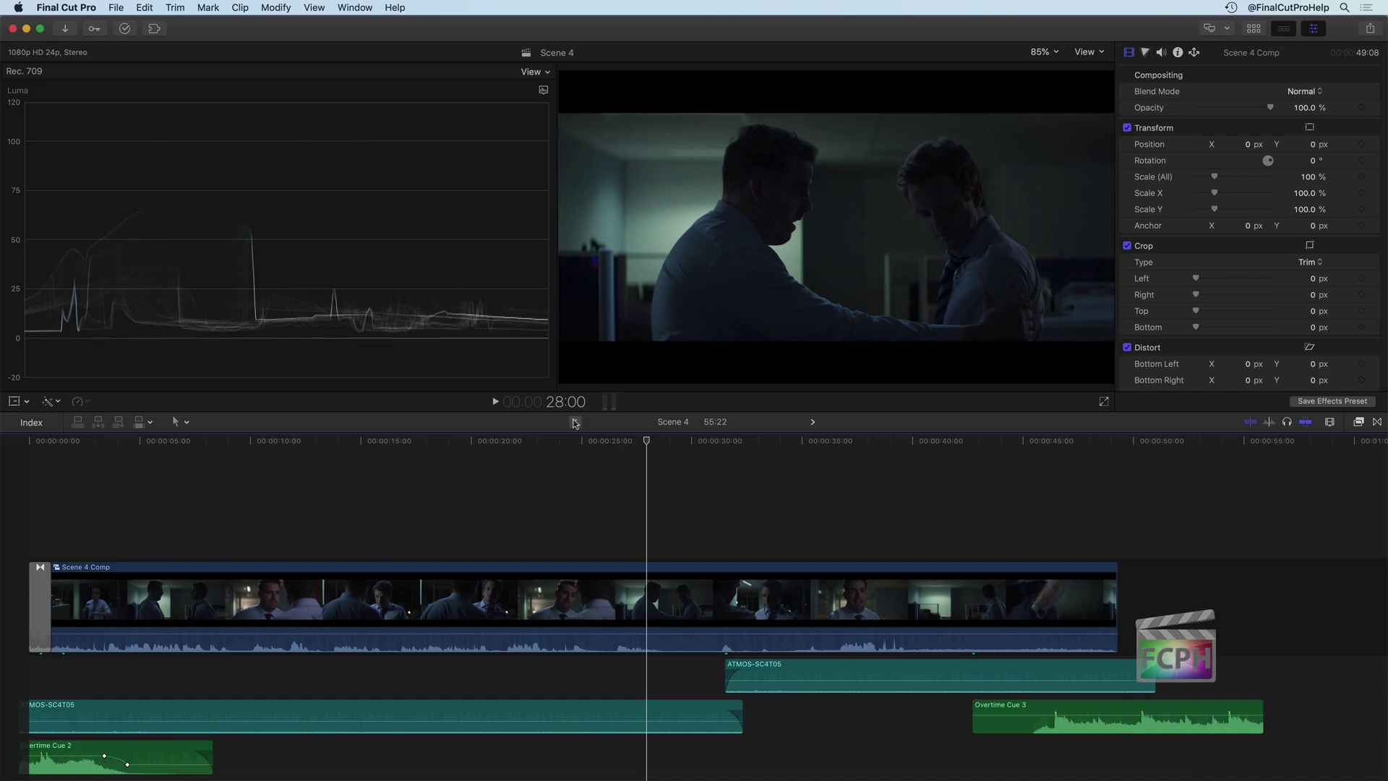
# Add a Color Board correction to Scene 4 Comp, trying a blue highlight tint and then resetting it
pyautogui.click(340, 600)
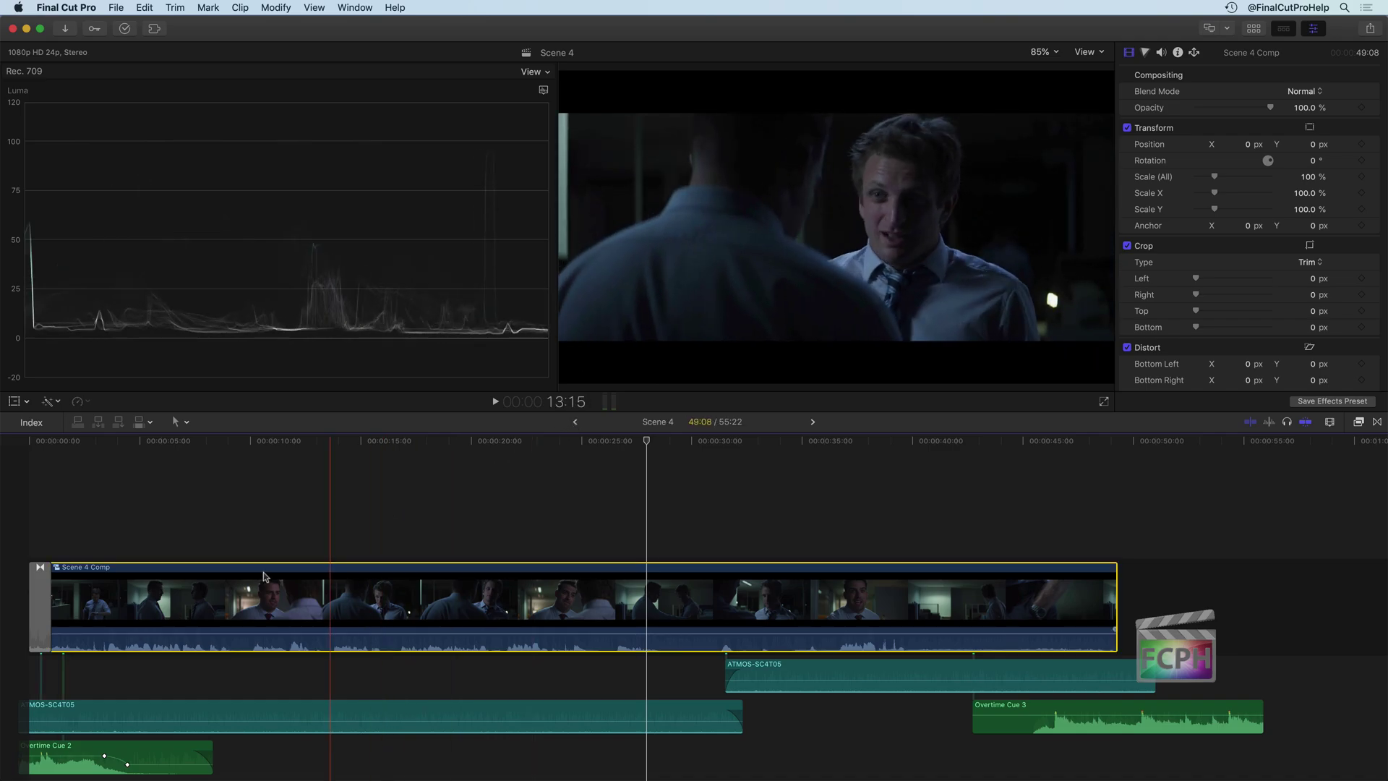
pyautogui.click(1145, 53)
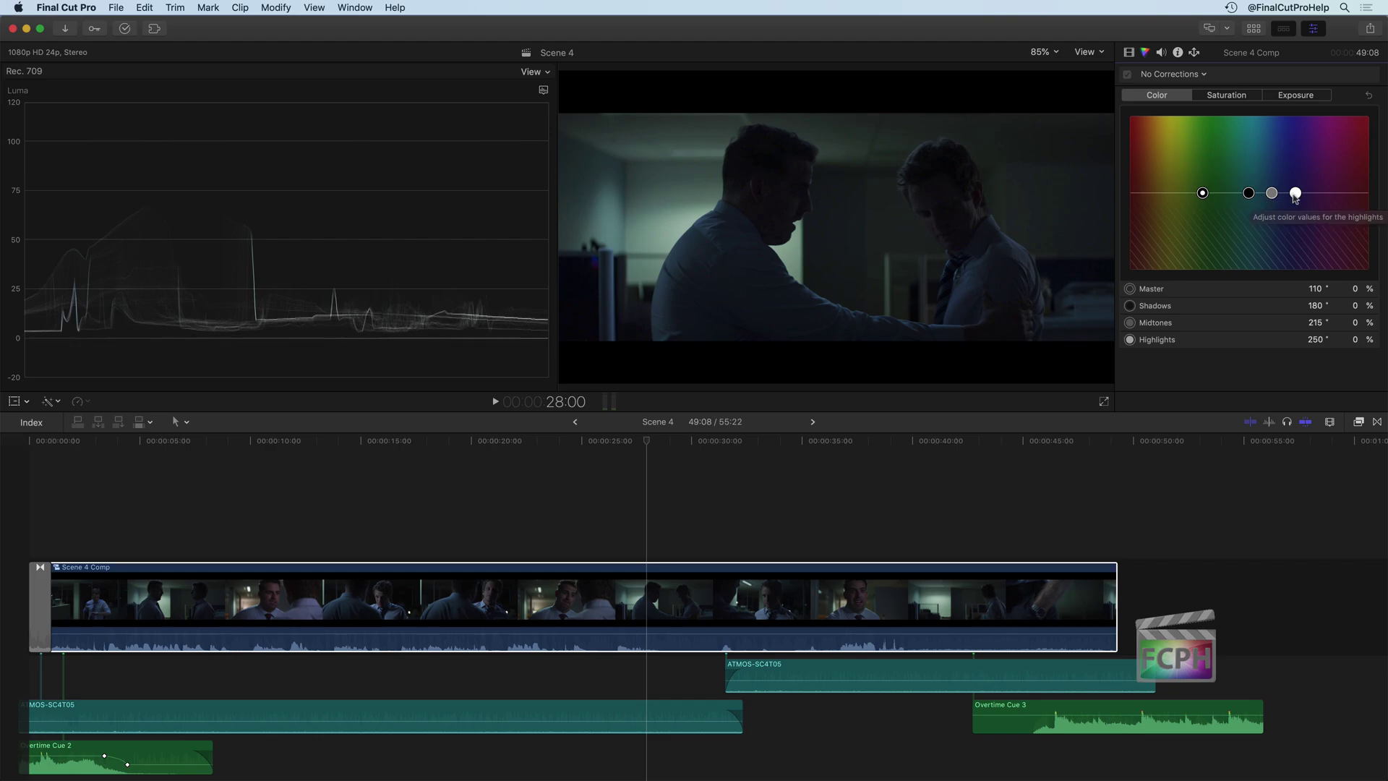
pyautogui.moveTo(1296, 193); pyautogui.dragTo(1290, 128)
pyautogui.click(1371, 96)
# Experiment with Exposure pucks: raise highlights, drop shadows fully, then lift shadows partway back
pyautogui.click(1296, 95)
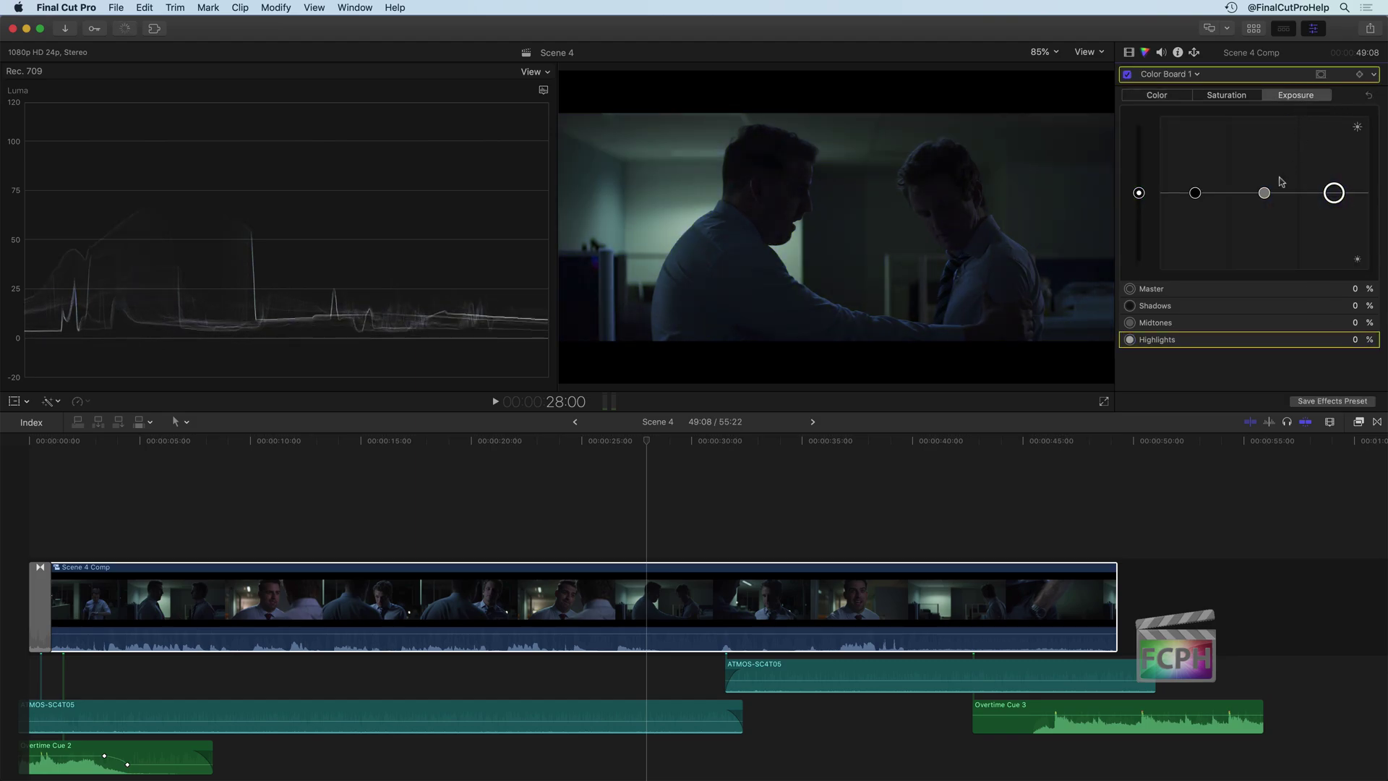
pyautogui.moveTo(1334, 193); pyautogui.dragTo(1334, 116)
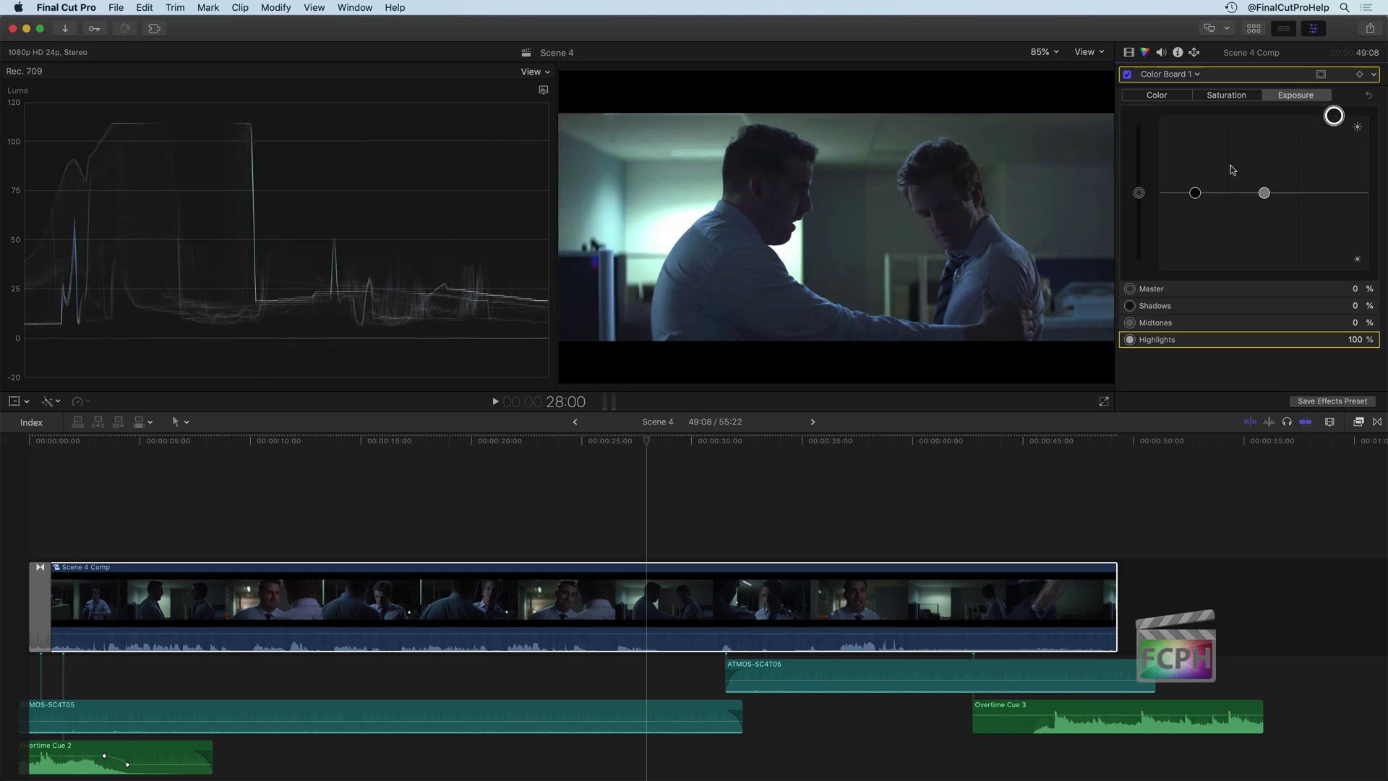
pyautogui.moveTo(1195, 193); pyautogui.dragTo(1196, 269)
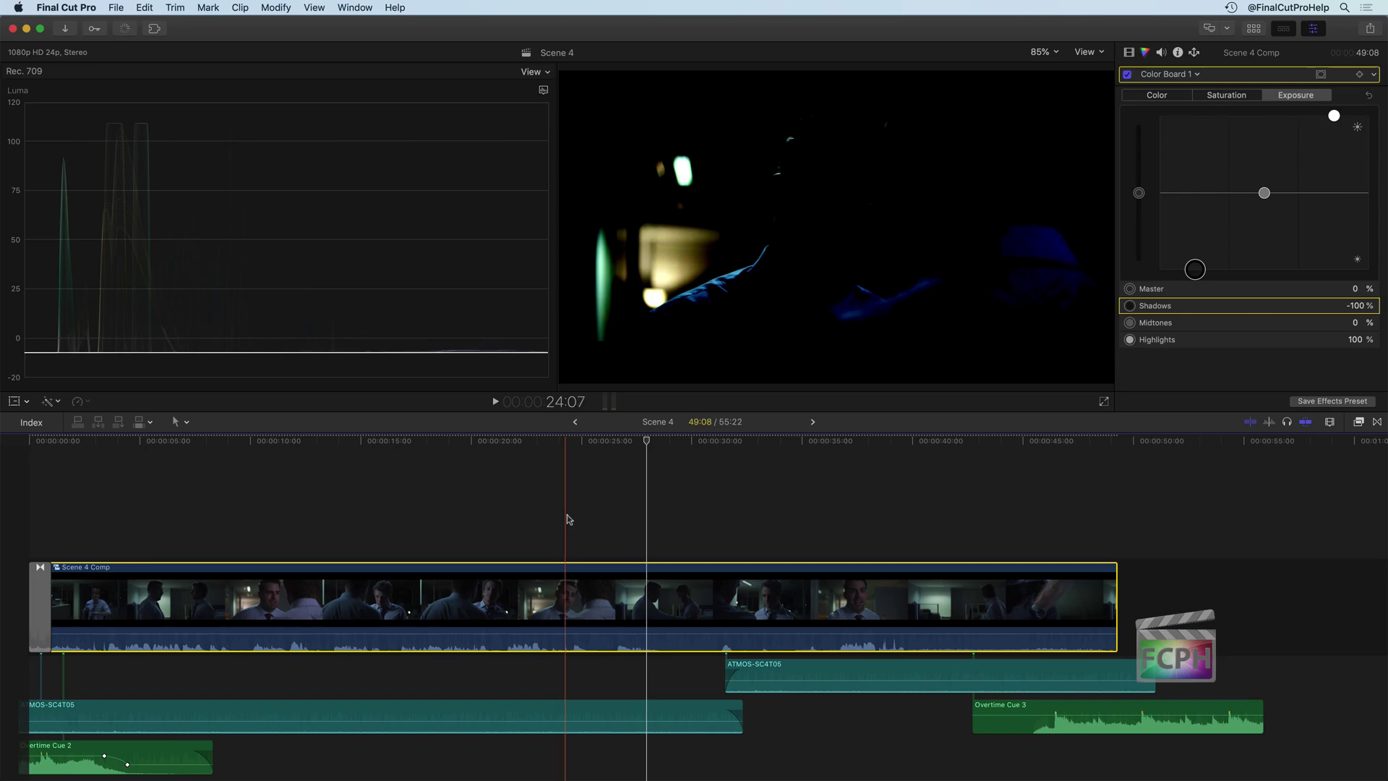
pyautogui.click(834, 462)
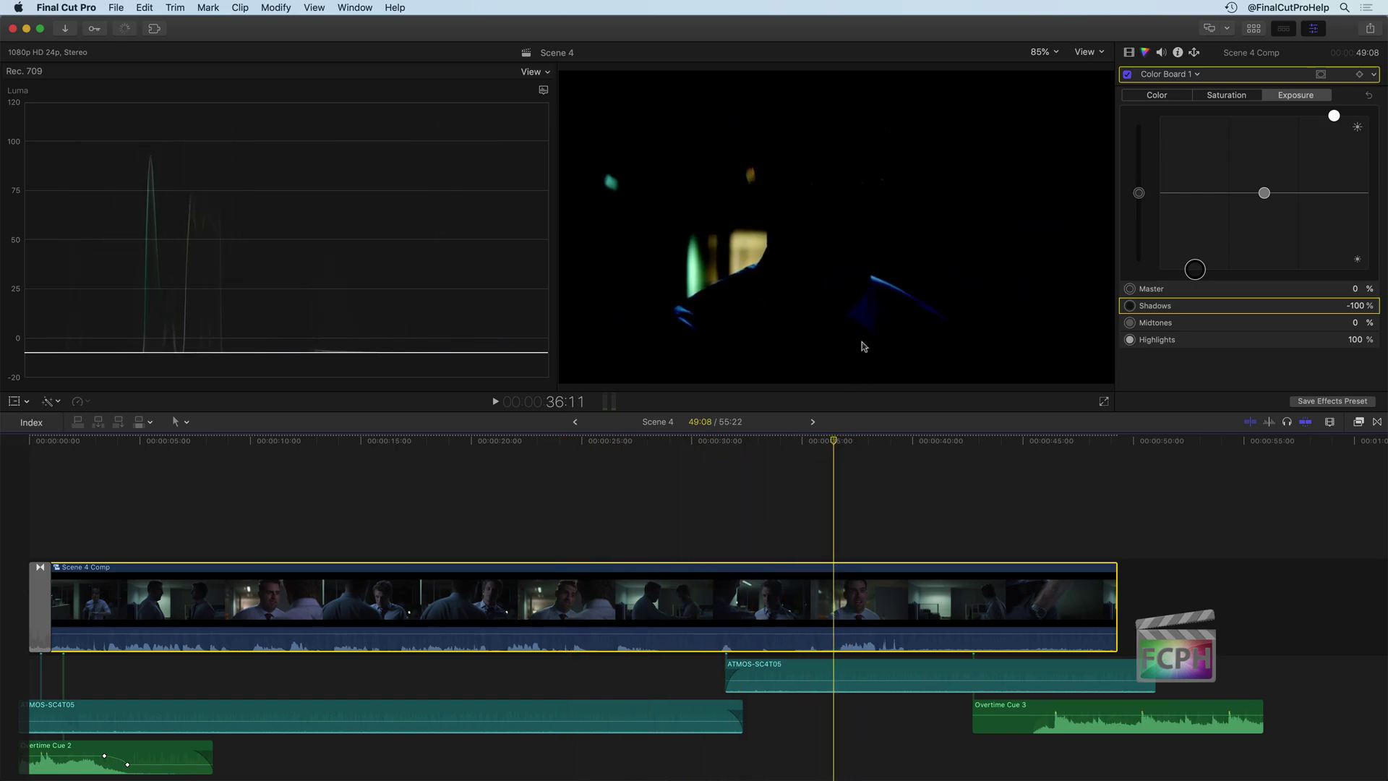
pyautogui.moveTo(1195, 269); pyautogui.dragTo(1199, 206)
# Reset exposure, then set shadows -10%, midtones 7%, highlights 8% and review the graded scene
pyautogui.click(1369, 94)
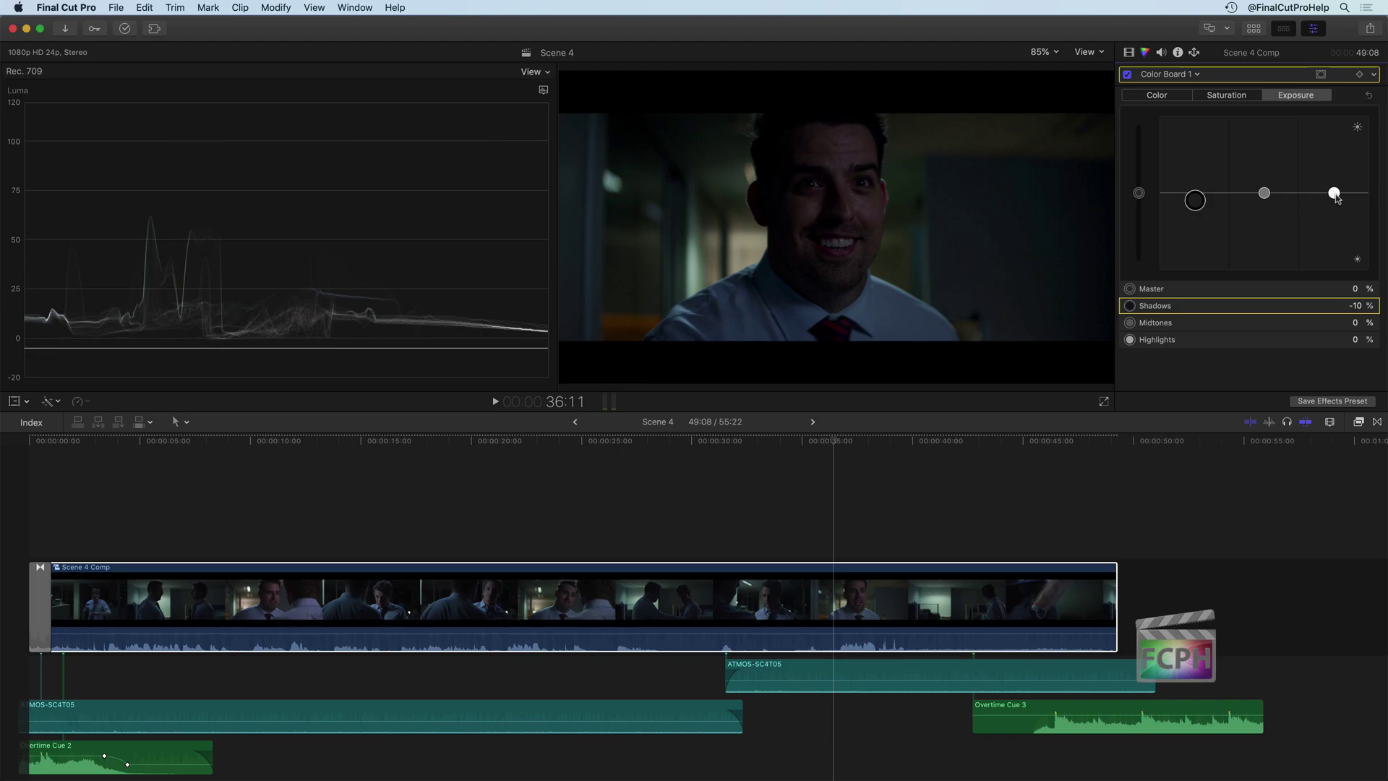
pyautogui.moveTo(1336, 197); pyautogui.dragTo(1266, 191)
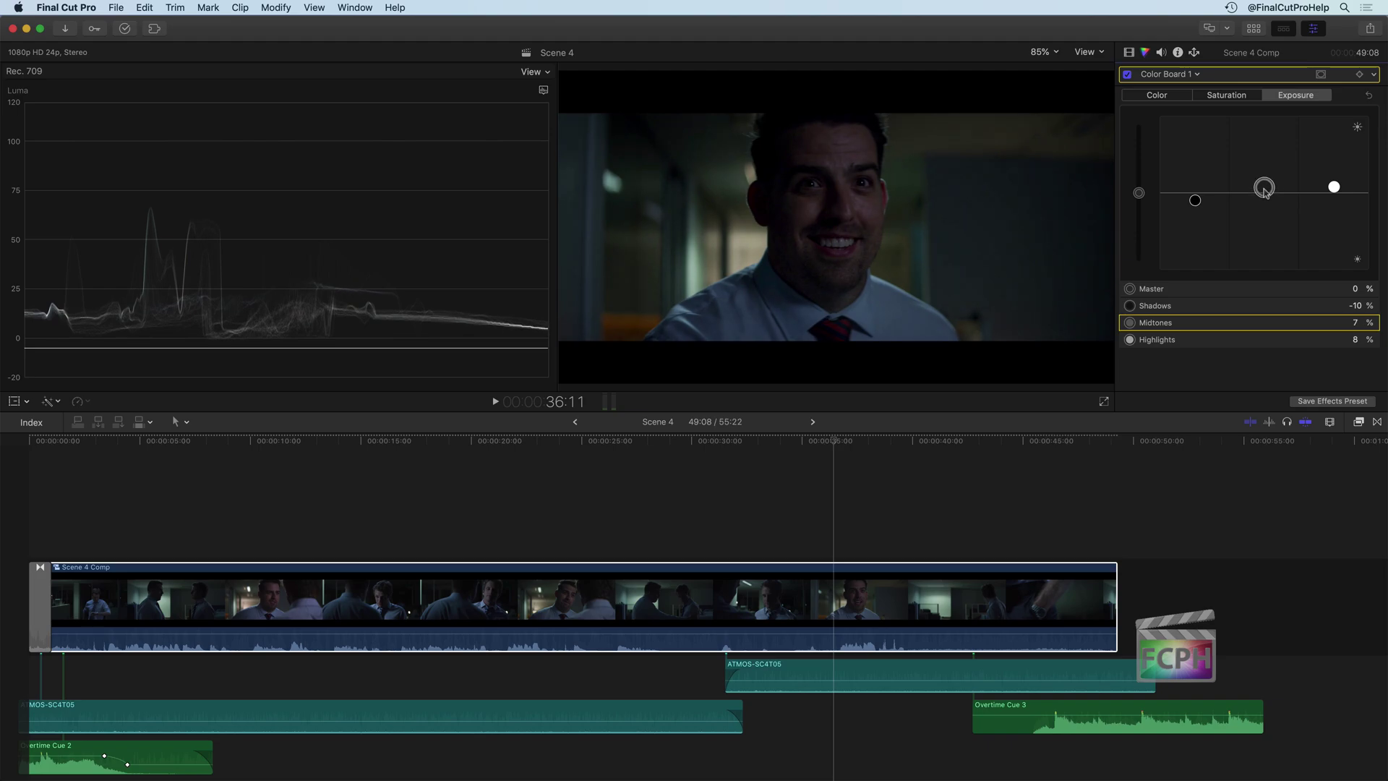
pyautogui.click(582, 444)
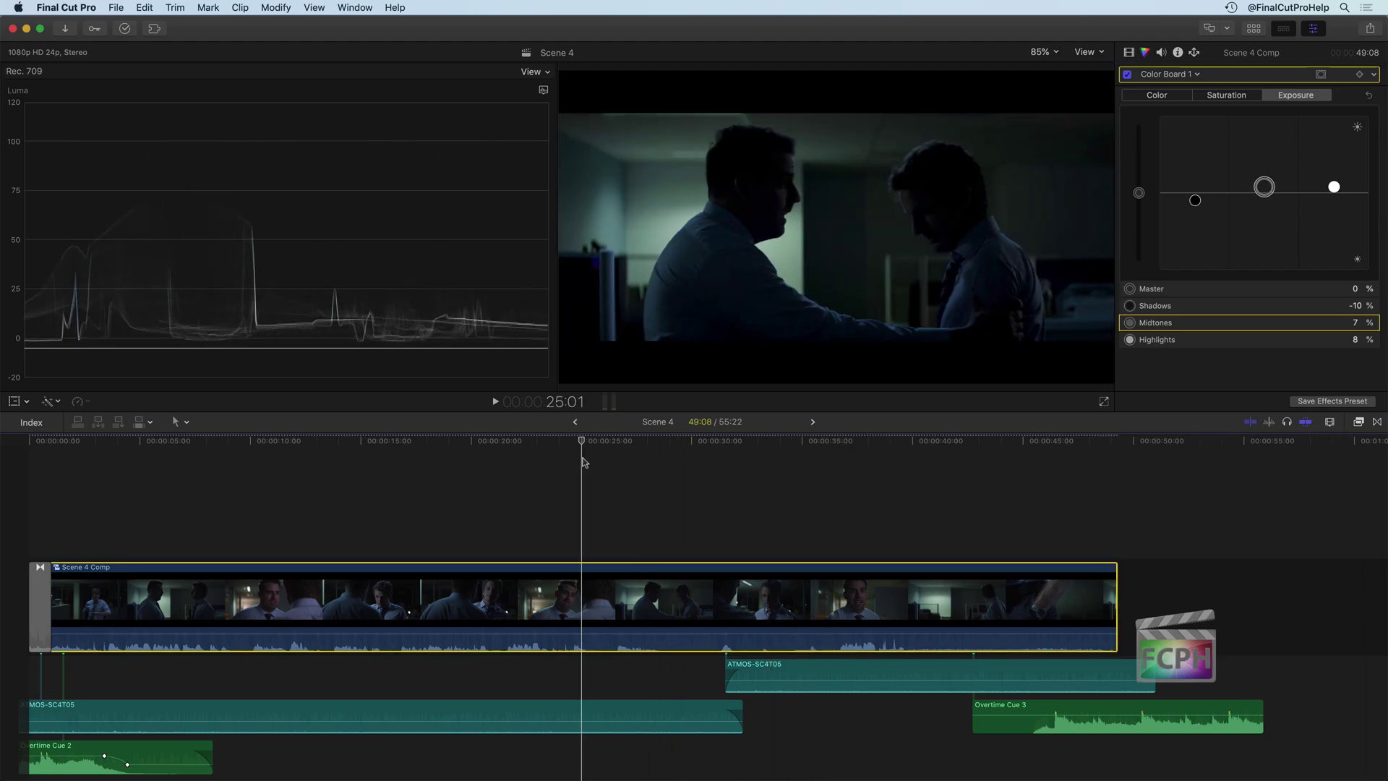
pyautogui.moveTo(582, 462); pyautogui.dragTo(130, 455)
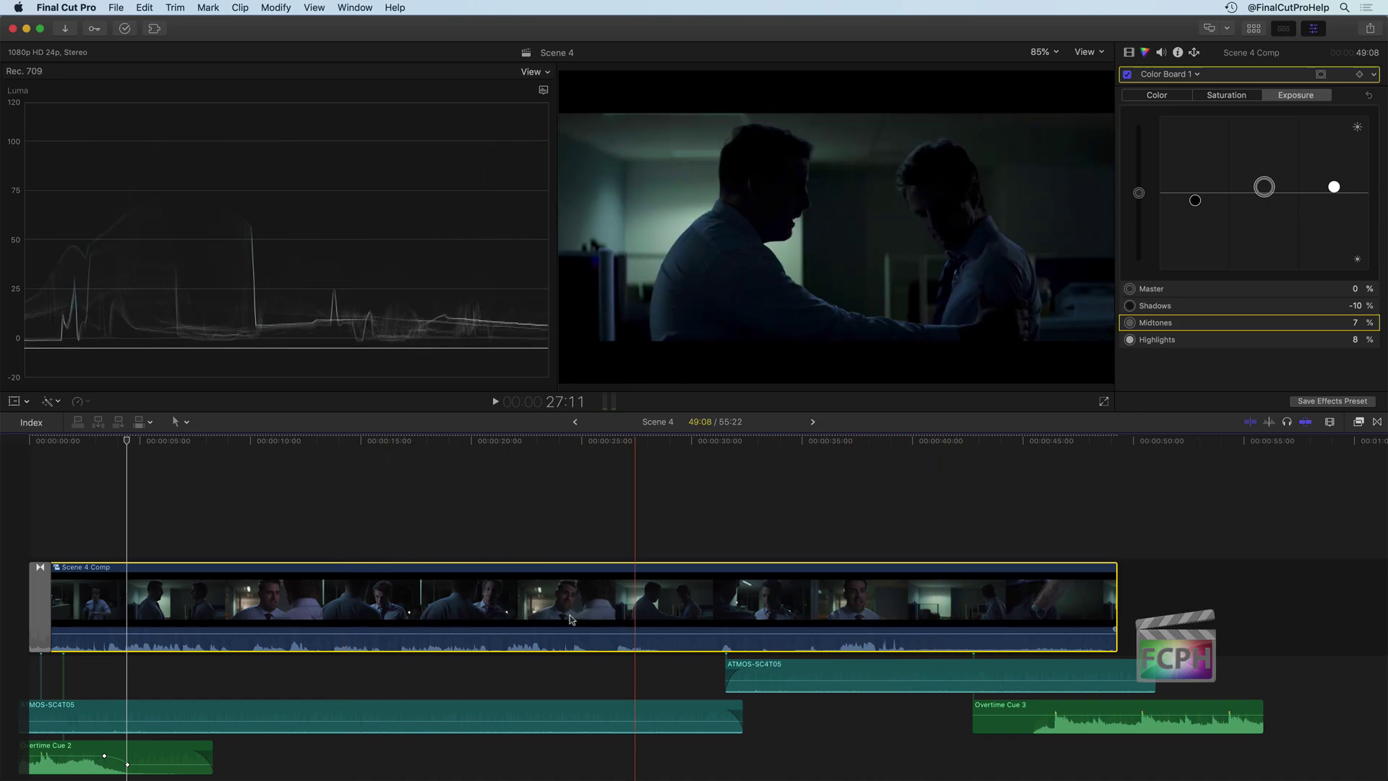
pyautogui.click(363, 442)
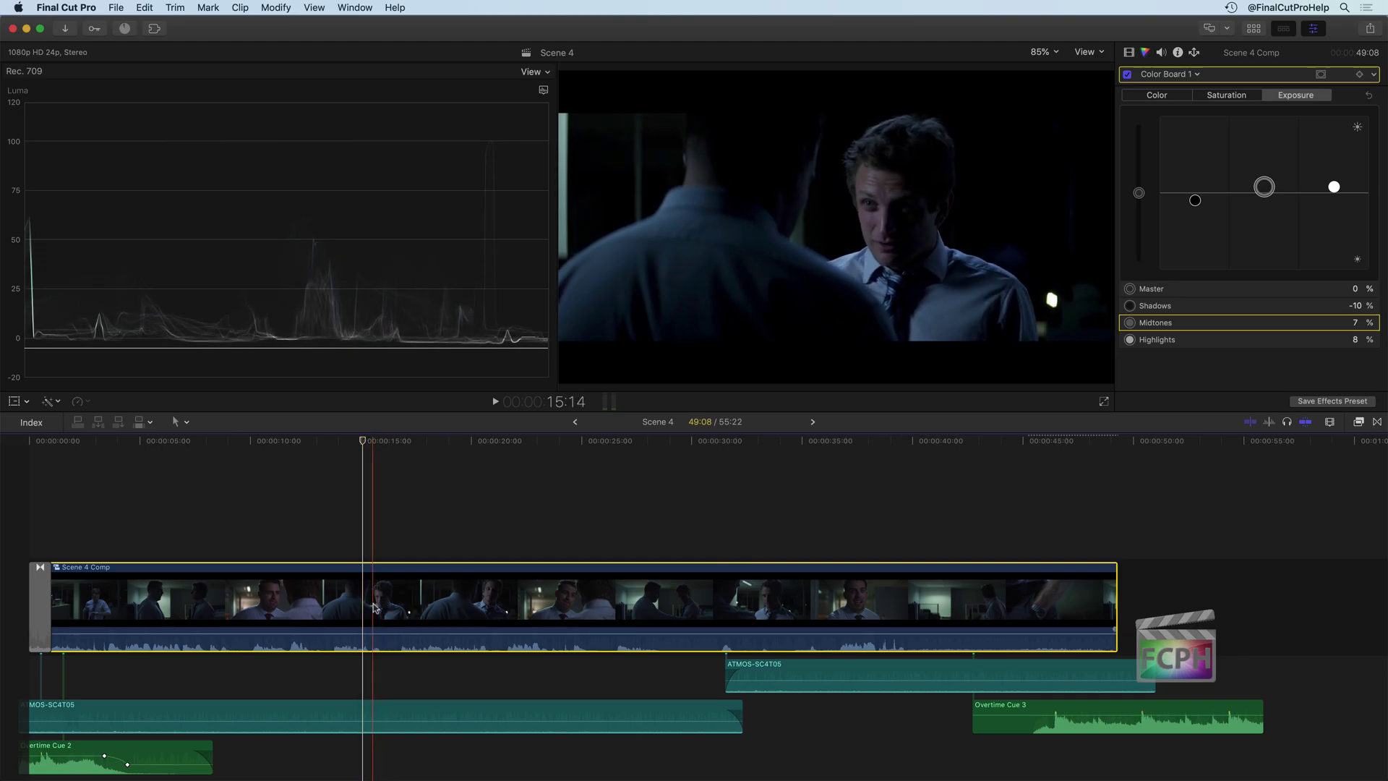
# Enable Loudness on Scene 4 Comp's audio at Amount 40% and Uniformity 6%
pyautogui.click(1162, 52)
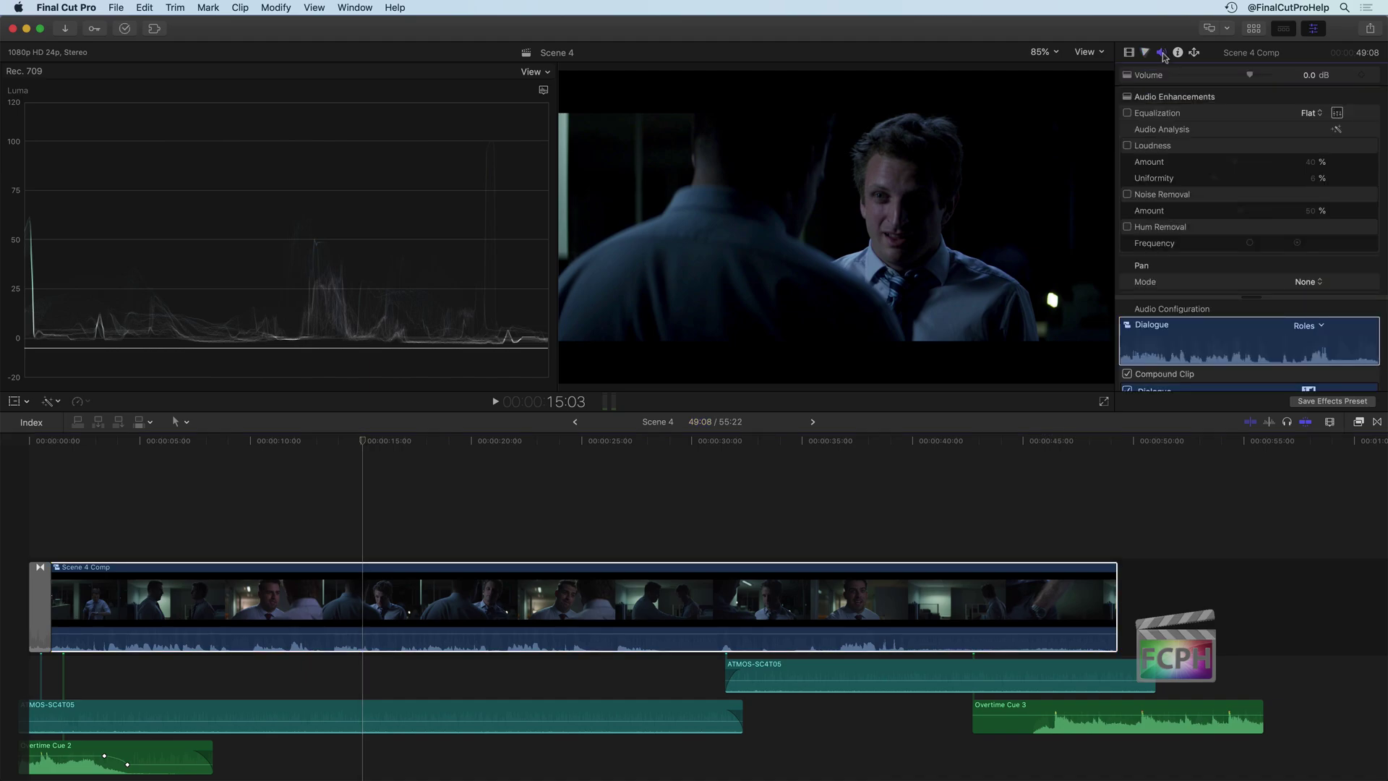
pyautogui.click(1127, 146)
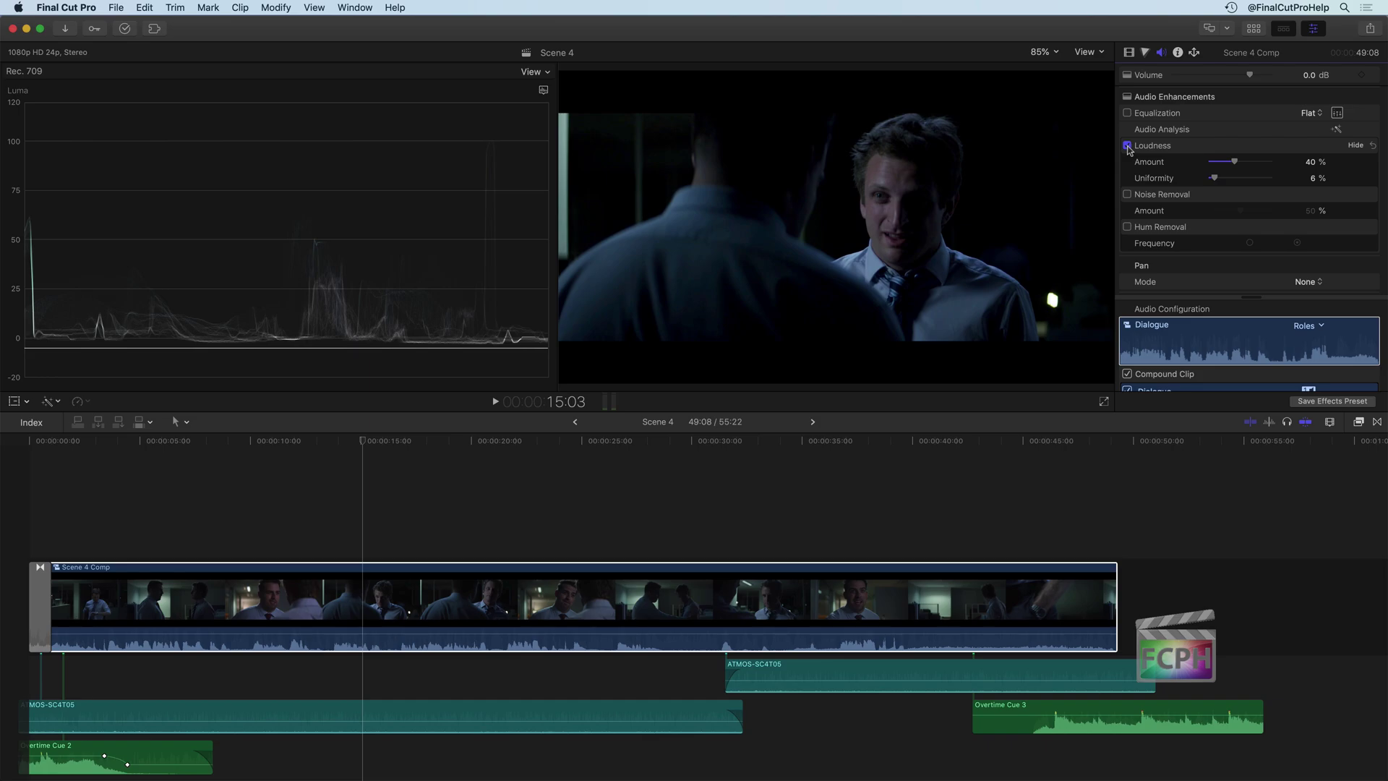